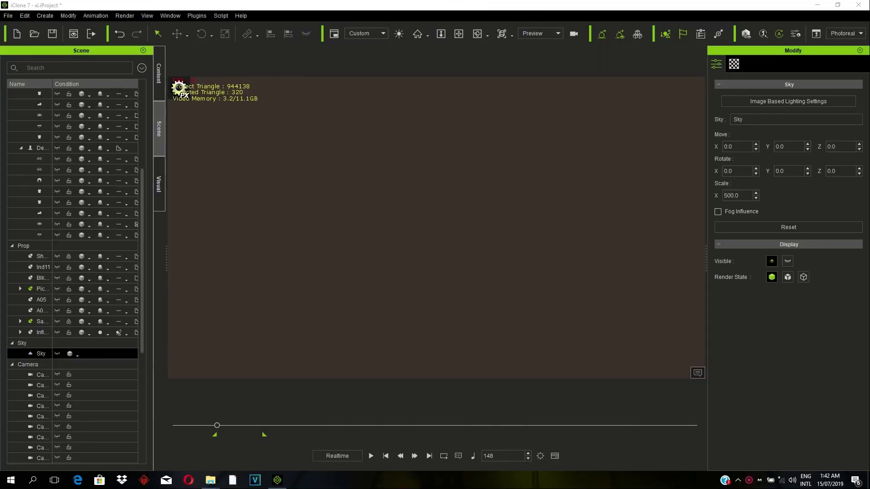
# Drag the Clear Day 00 template from the Content library's Set > Sky templates into the viewport.
pyautogui.click(588, 237)
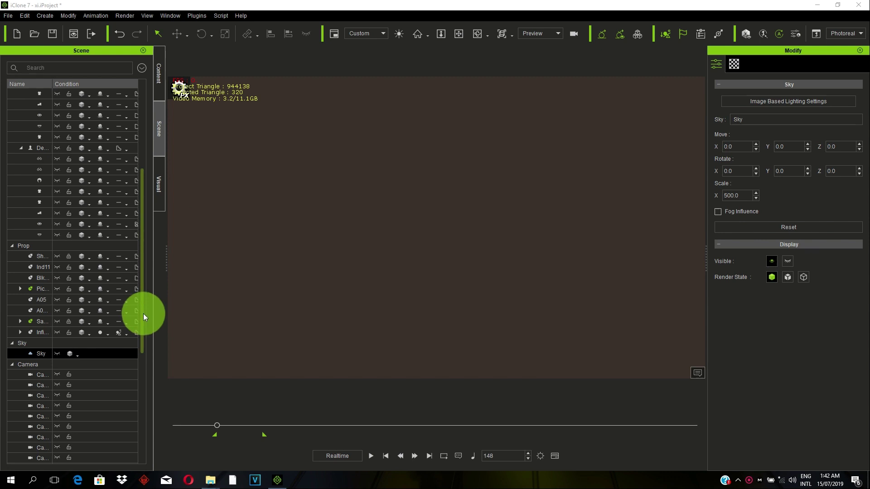
pyautogui.moveTo(143, 313); pyautogui.dragTo(148, 417)
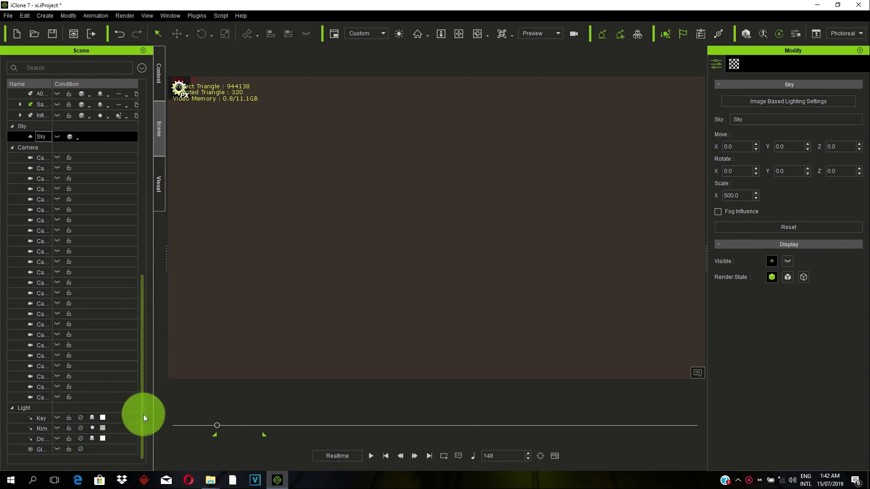
pyautogui.moveTo(143, 420); pyautogui.dragTo(139, 192)
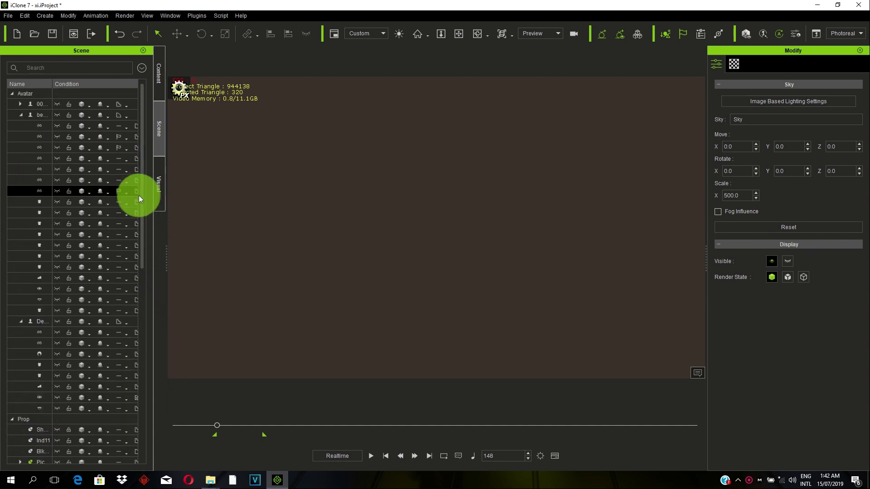
pyautogui.click(164, 61)
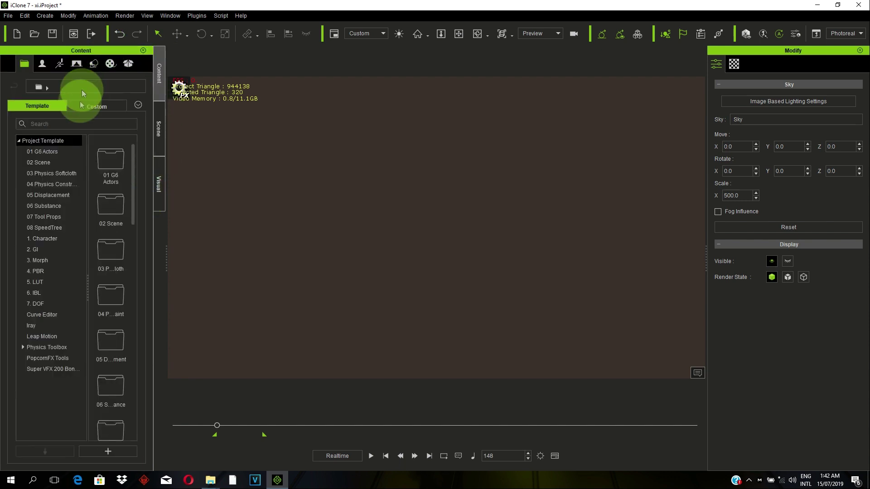
pyautogui.click(94, 64)
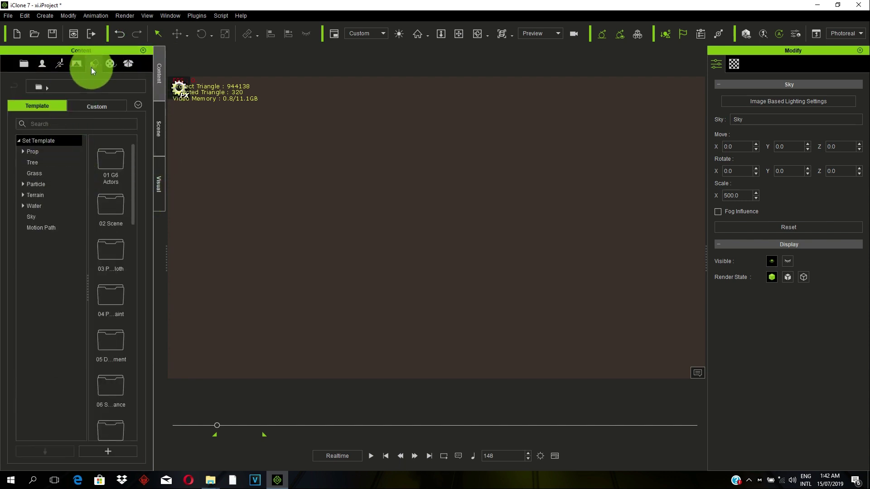
pyautogui.click(90, 63)
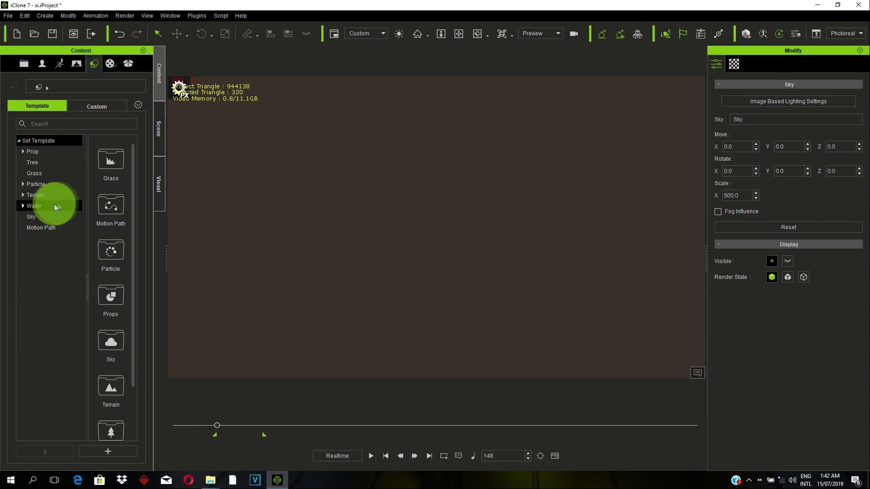
pyautogui.click(37, 219)
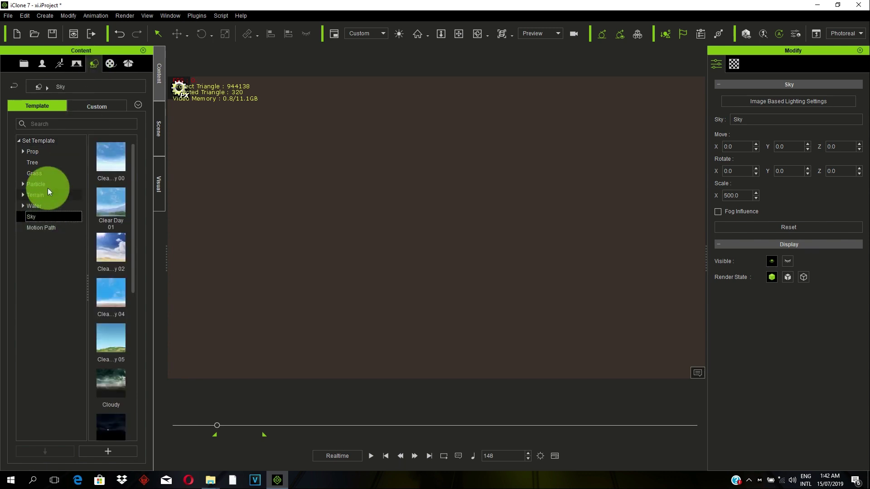
pyautogui.moveTo(101, 277)
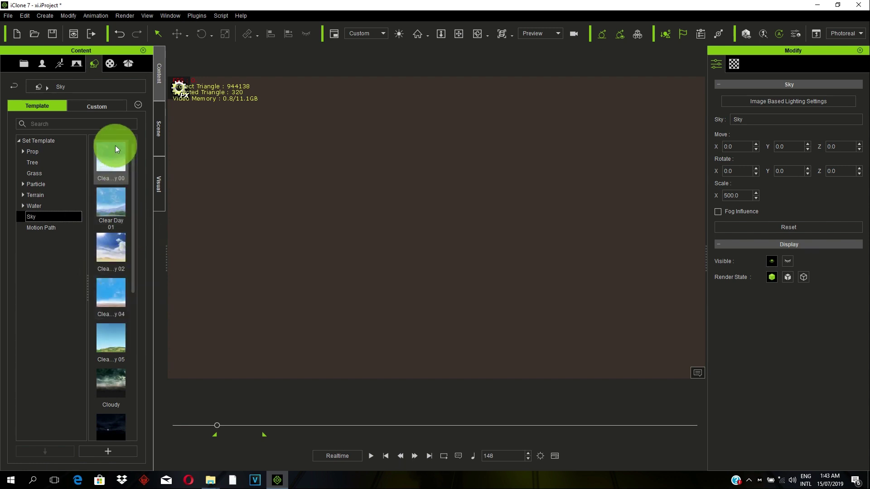
pyautogui.moveTo(115, 146)
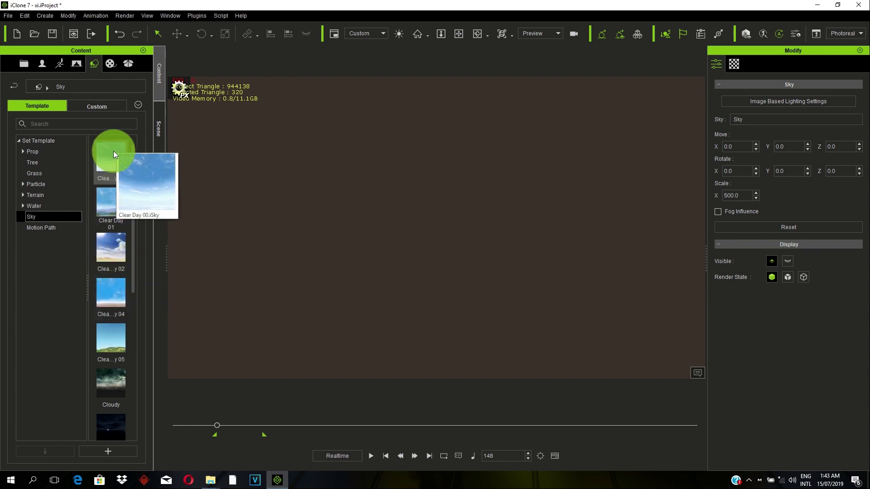
pyautogui.moveTo(110, 154); pyautogui.dragTo(338, 213)
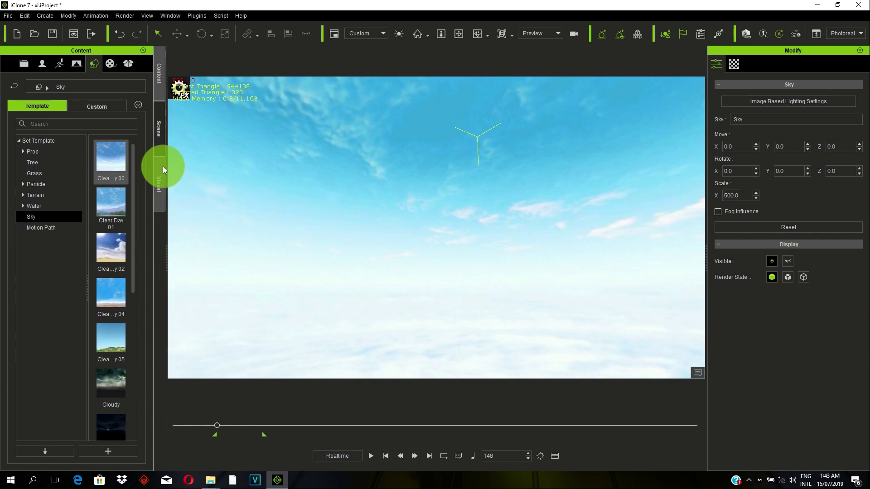
# Turn on Ind11's visibility in the Scene list and pan the view down onto the desert.
pyautogui.click(159, 143)
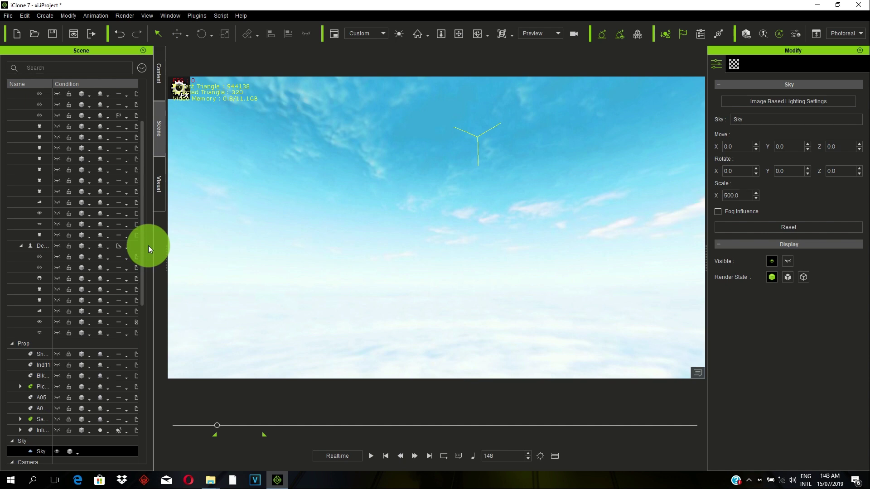
pyautogui.moveTo(148, 246); pyautogui.dragTo(144, 180)
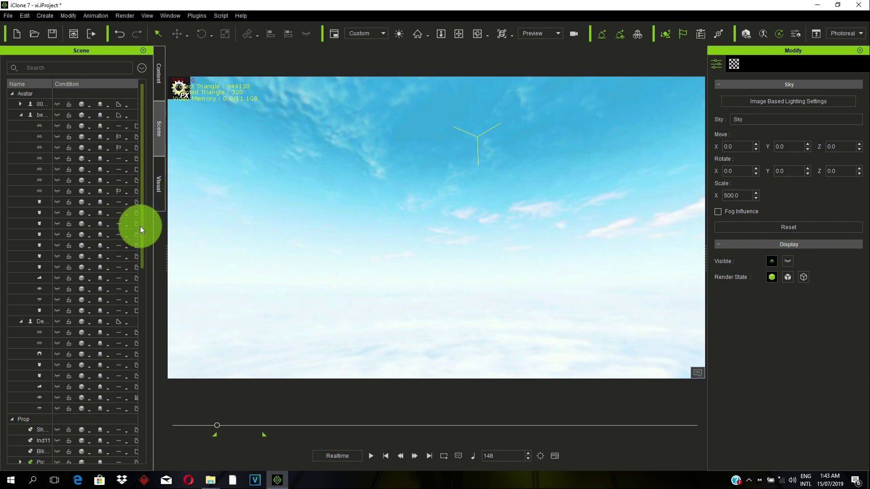
pyautogui.moveTo(141, 227); pyautogui.dragTo(143, 307)
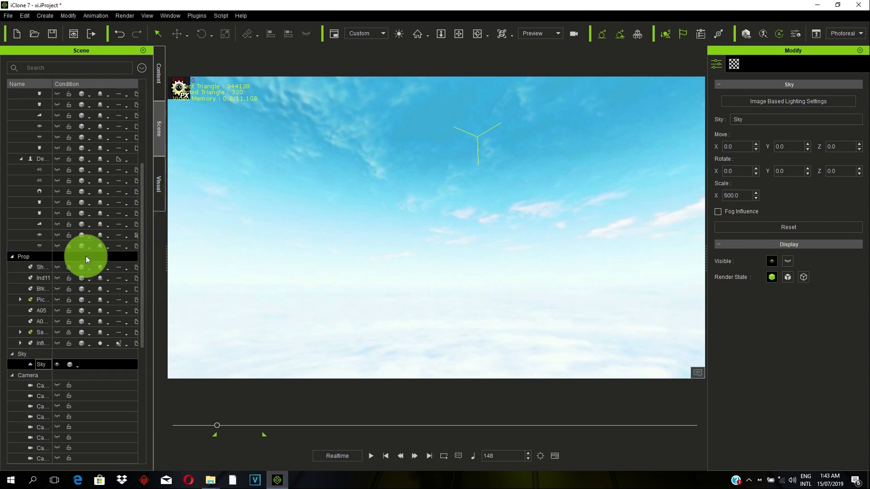
pyautogui.click(57, 278)
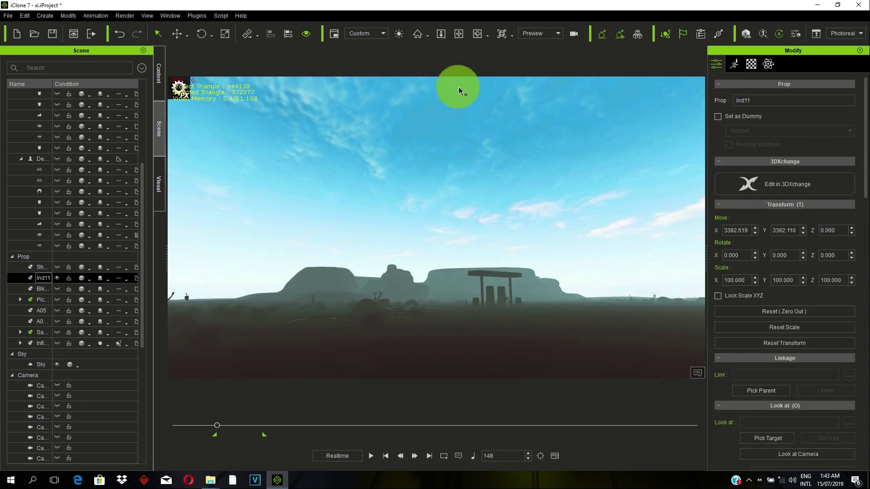
pyautogui.click(458, 34)
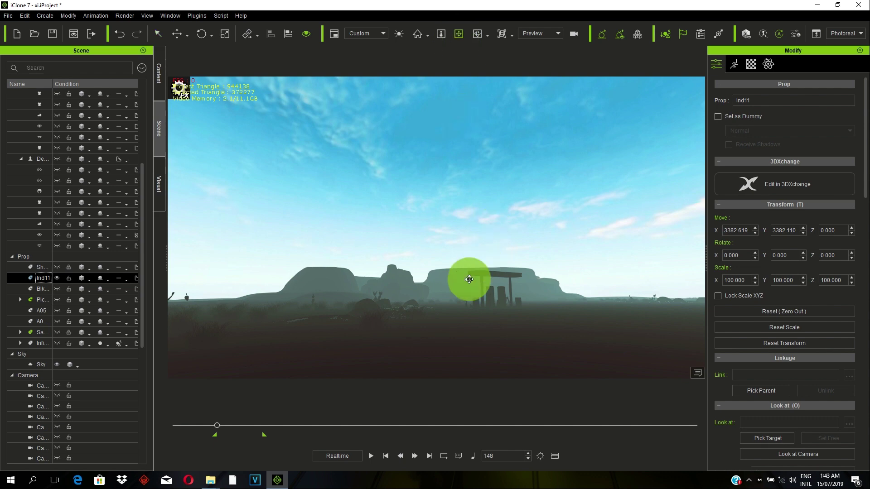
pyautogui.moveTo(458, 287); pyautogui.dragTo(499, 286)
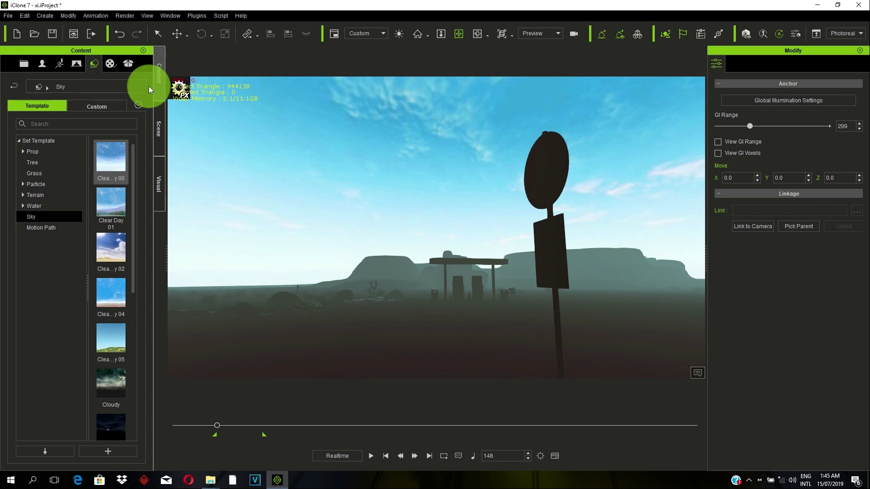
# Switch on the Dir. Light in the Scene list to sunlight the desert.
pyautogui.click(50, 18)
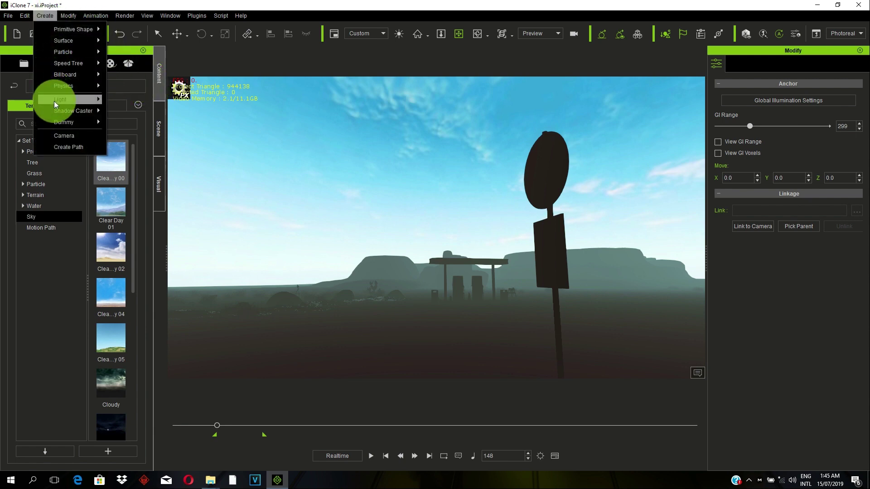
pyautogui.moveTo(54, 101)
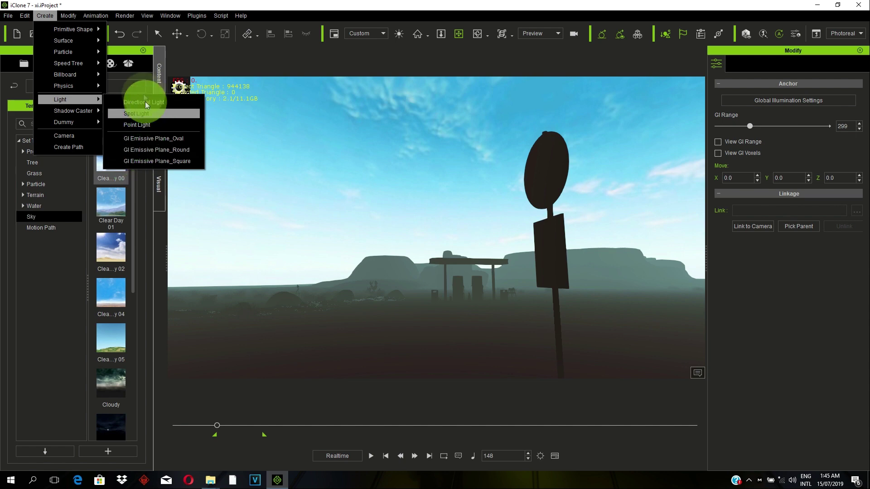
pyautogui.moveTo(147, 15)
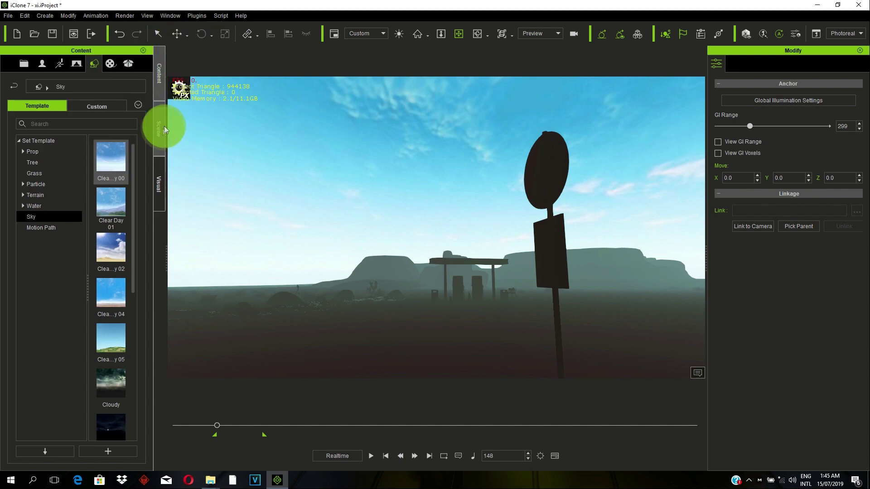
pyautogui.click(157, 136)
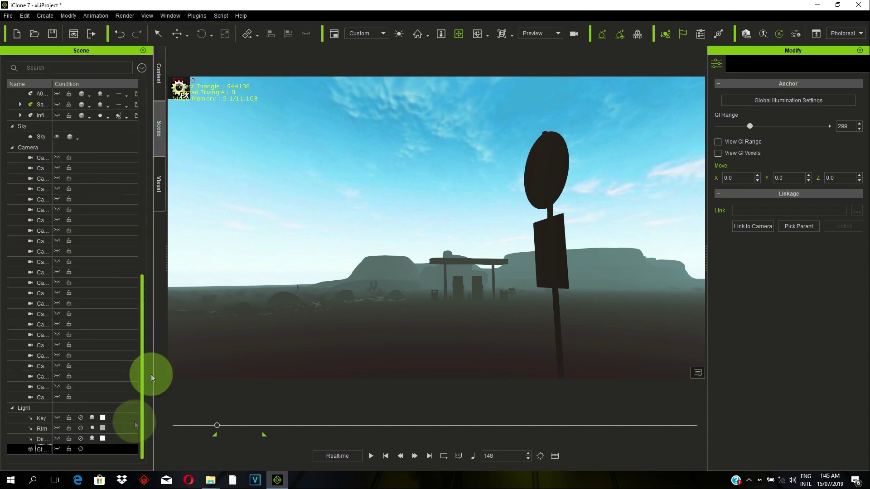
pyautogui.click(78, 439)
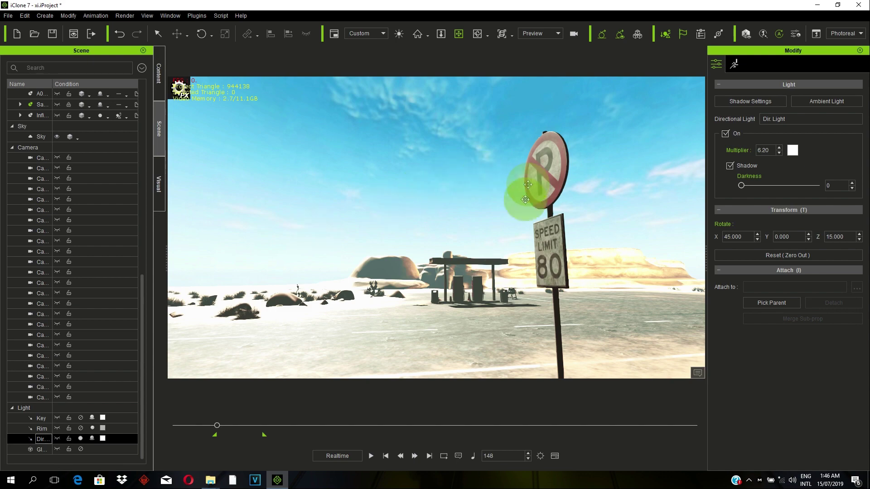
# Move the view past the signpost to a close view of the gas station.
pyautogui.click(468, 254)
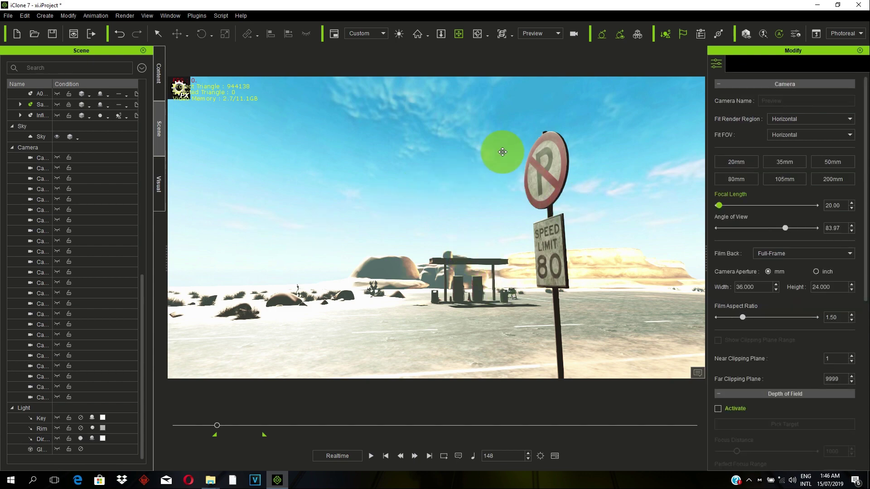
pyautogui.click(546, 186)
pyautogui.moveTo(545, 190); pyautogui.dragTo(169, 196)
pyautogui.click(161, 202)
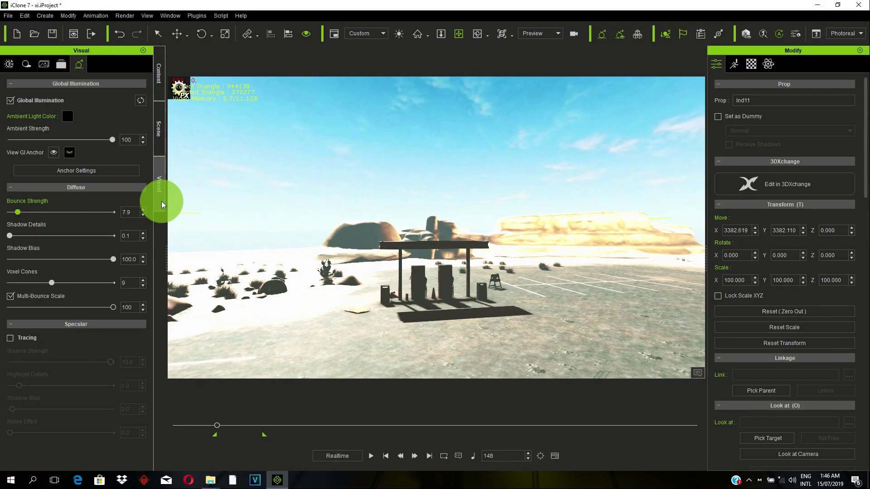
# Turn Global Illumination off, orbit the gas station, re-enable it, and lower Bounce Strength to 2.8.
pyautogui.click(11, 100)
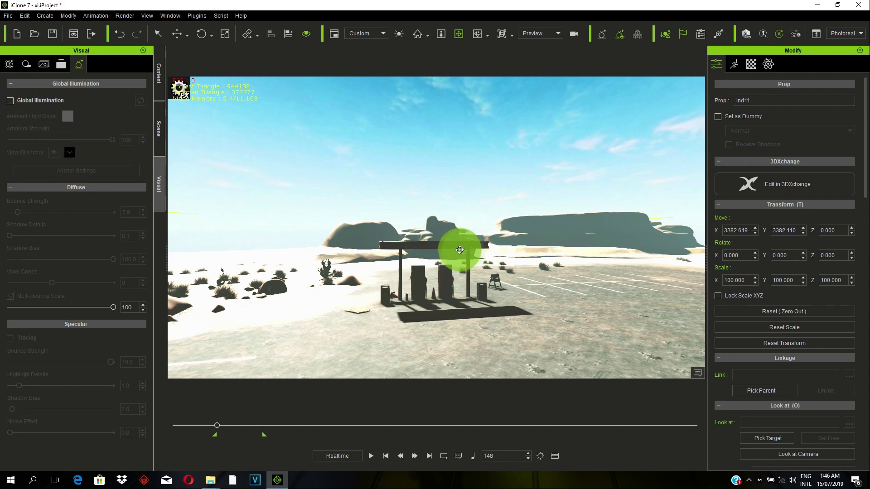
pyautogui.moveTo(458, 251)
pyautogui.mouseDown(button='right')
pyautogui.moveTo(511, 264)
pyautogui.moveTo(472, 249)
pyautogui.mouseUp(button='right')
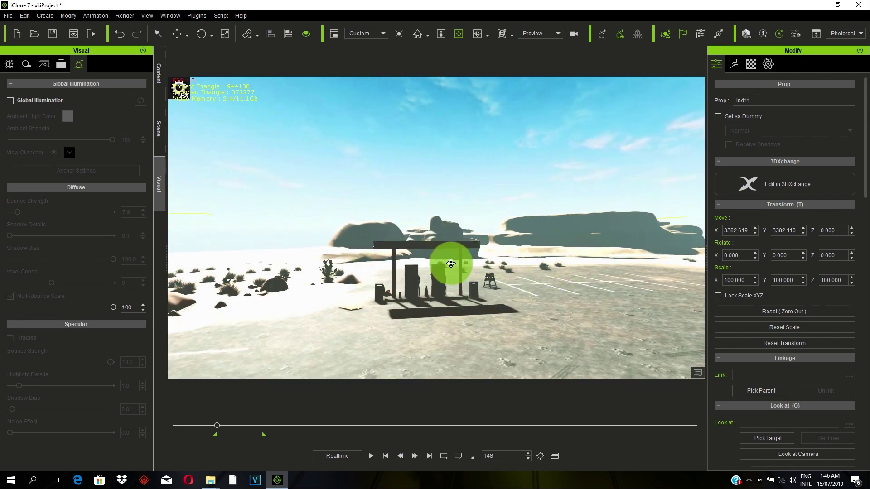
pyautogui.moveTo(451, 262); pyautogui.dragTo(482, 270, button='right')
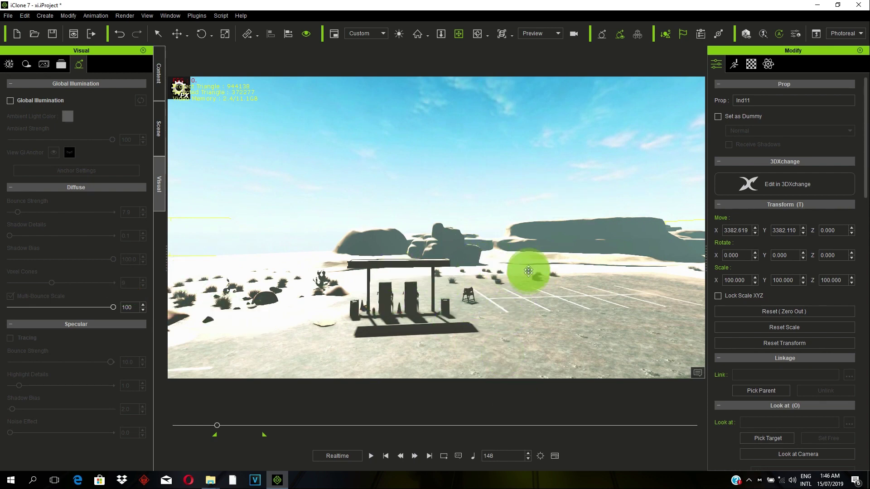
pyautogui.click(10, 102)
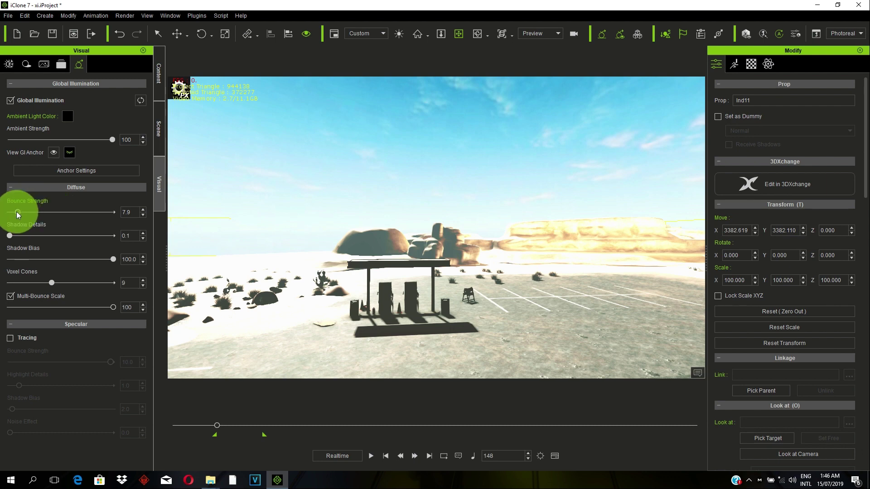
pyautogui.moveTo(17, 211); pyautogui.dragTo(12, 214)
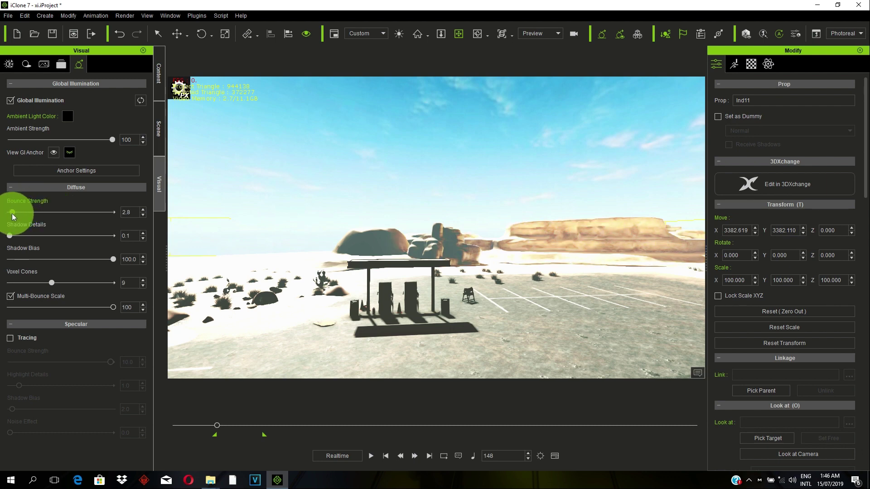
# Drop the GI Bounce Strength to 0.6 and open the Ambient Light Color picker.
pyautogui.moveTo(12, 214); pyautogui.dragTo(10, 218)
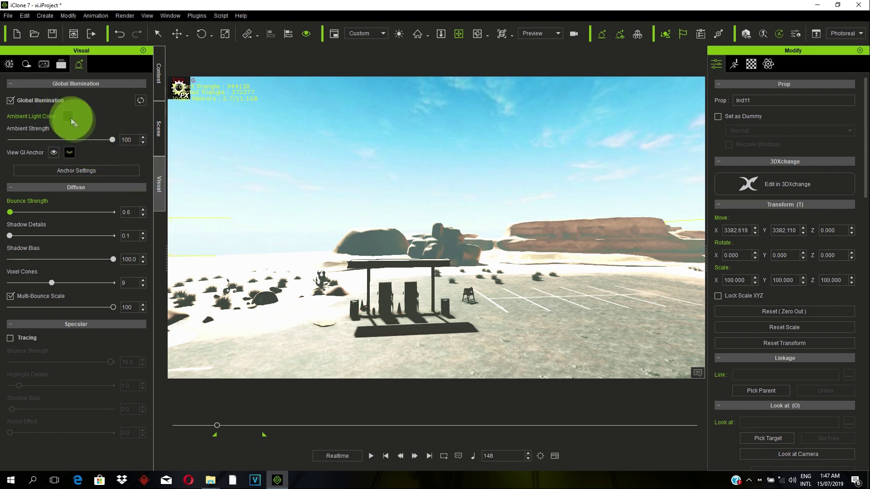
pyautogui.click(69, 118)
# Set the ambient light colour to light gray #adadad, then orbit to check the result.
pyautogui.moveTo(537, 213); pyautogui.dragTo(537, 194)
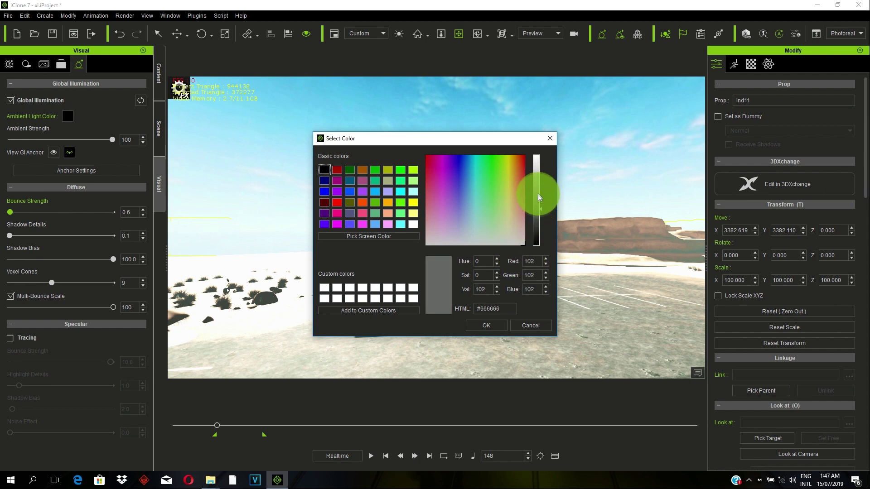
pyautogui.click(497, 326)
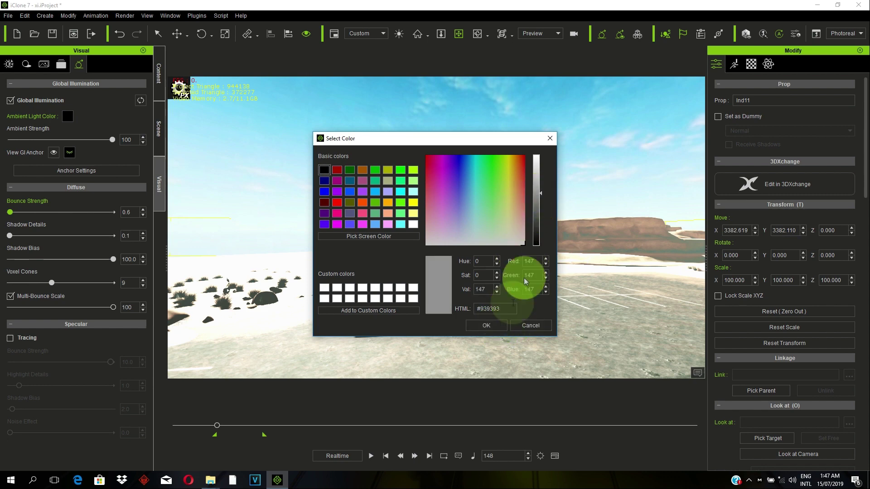
pyautogui.moveTo(540, 192); pyautogui.dragTo(543, 184)
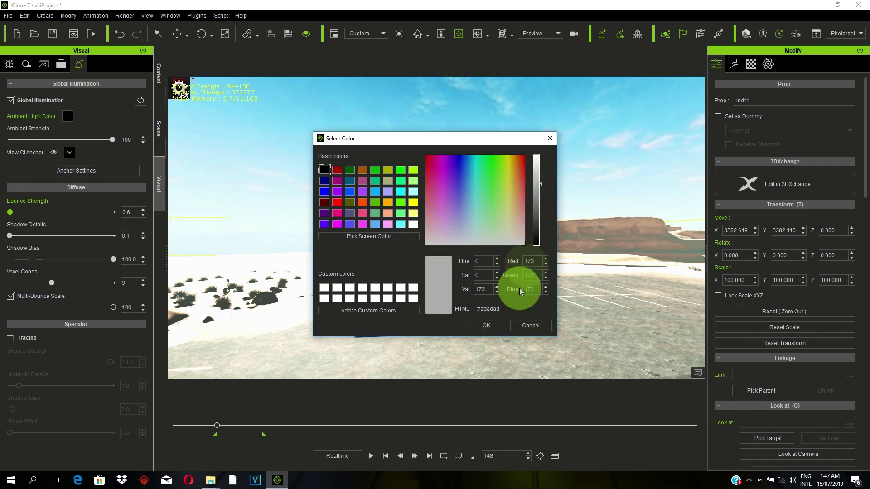
pyautogui.click(485, 324)
pyautogui.moveTo(590, 252); pyautogui.dragTo(516, 253, button='right')
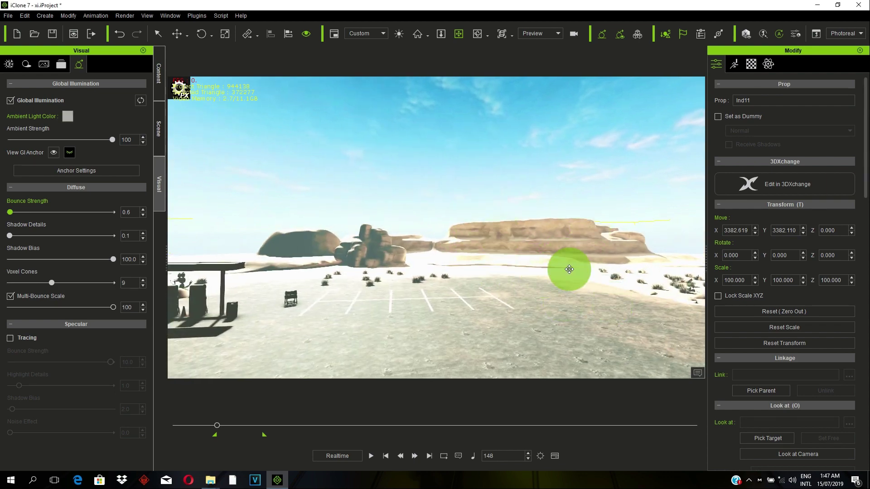
pyautogui.moveTo(413, 259); pyautogui.dragTo(586, 245, button='right')
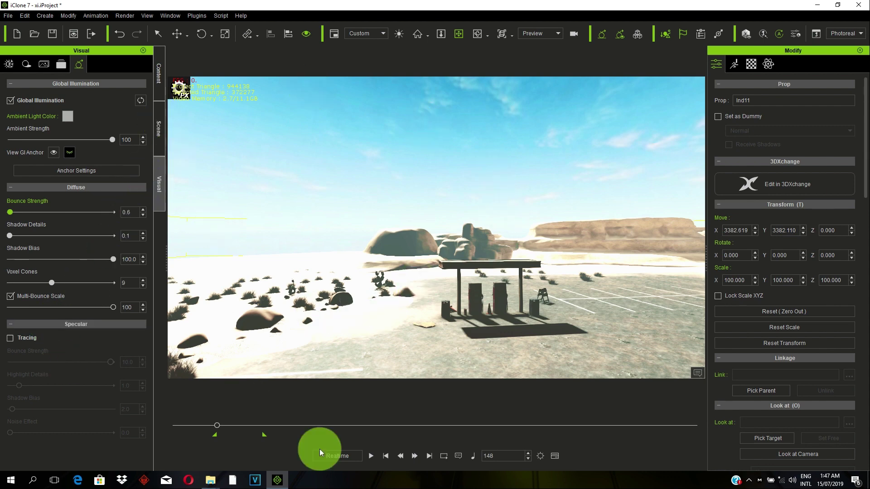
# Select the GI anchor in the Scene list and raise its GI Range from 299 to 575.
pyautogui.click(157, 129)
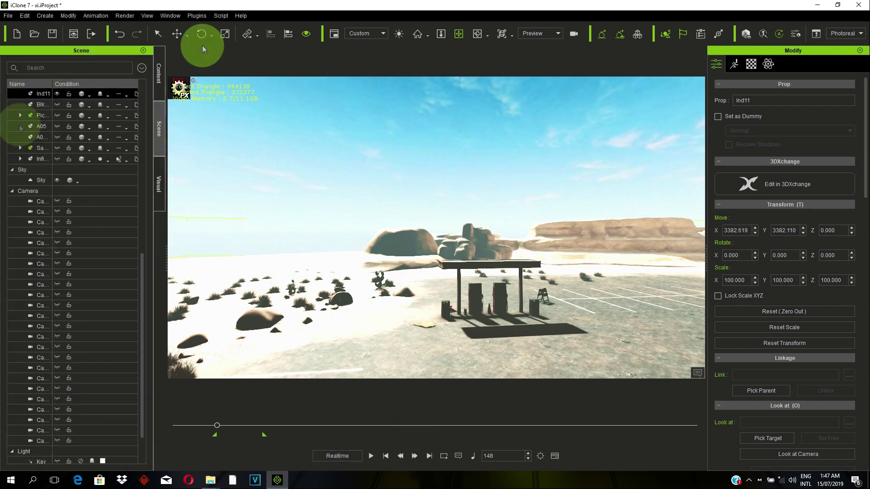
pyautogui.moveTo(141, 327); pyautogui.dragTo(150, 427)
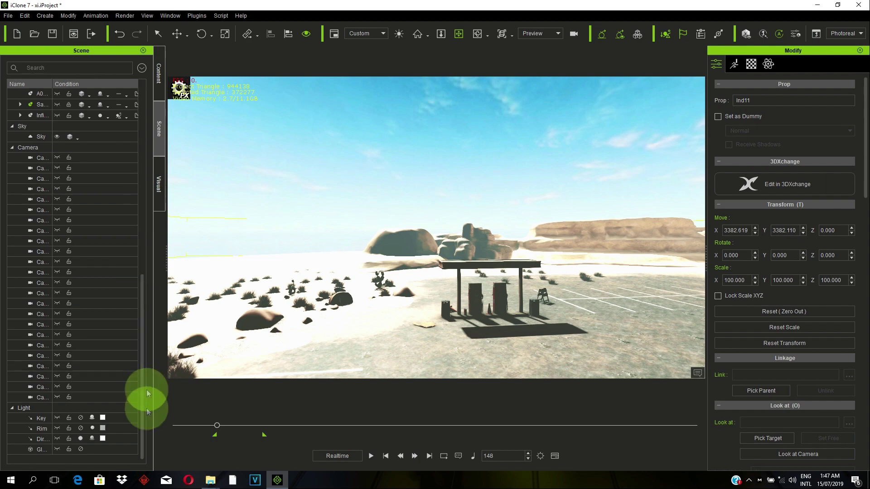
pyautogui.moveTo(142, 412); pyautogui.dragTo(148, 441)
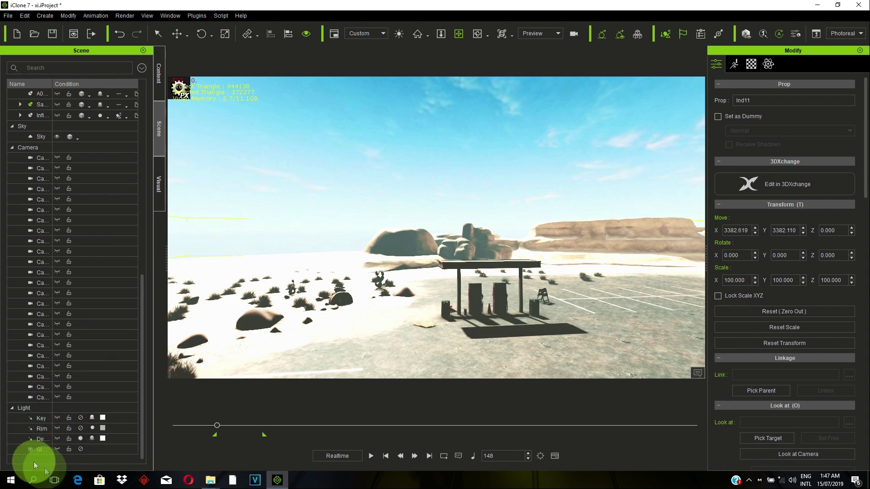
pyautogui.click(16, 452)
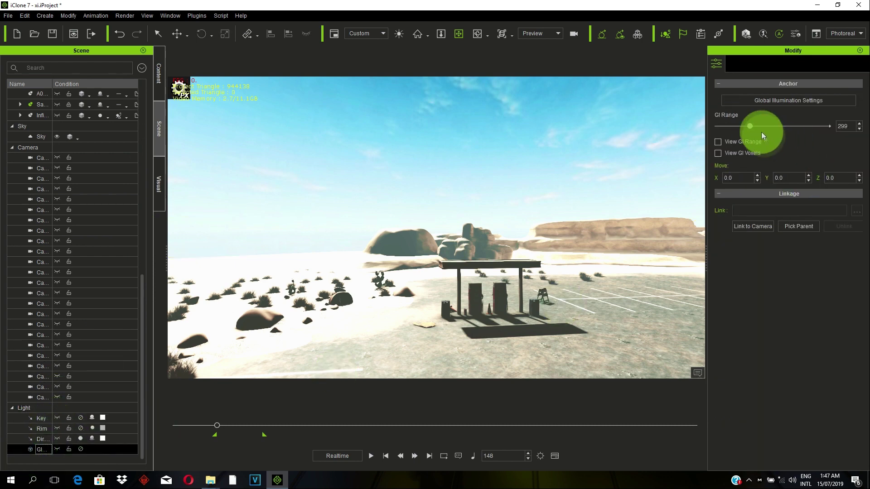
pyautogui.moveTo(750, 128); pyautogui.dragTo(780, 132)
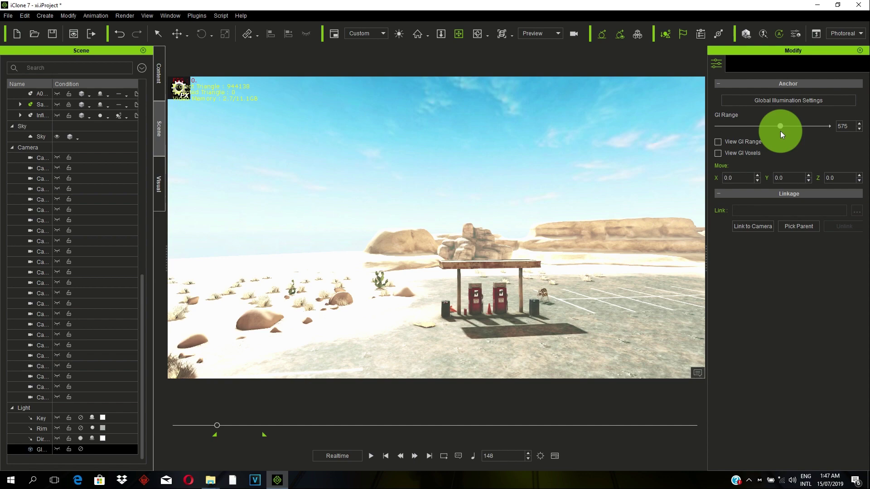
pyautogui.moveTo(460, 258); pyautogui.dragTo(163, 201)
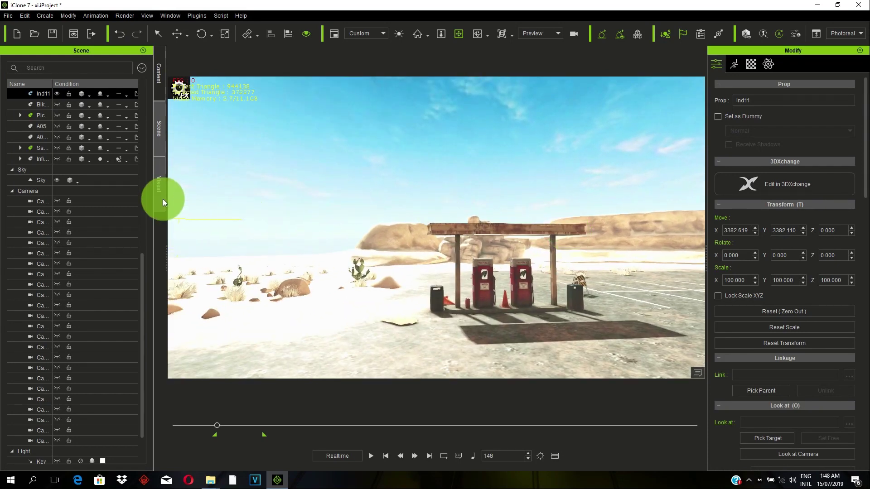
pyautogui.click(162, 200)
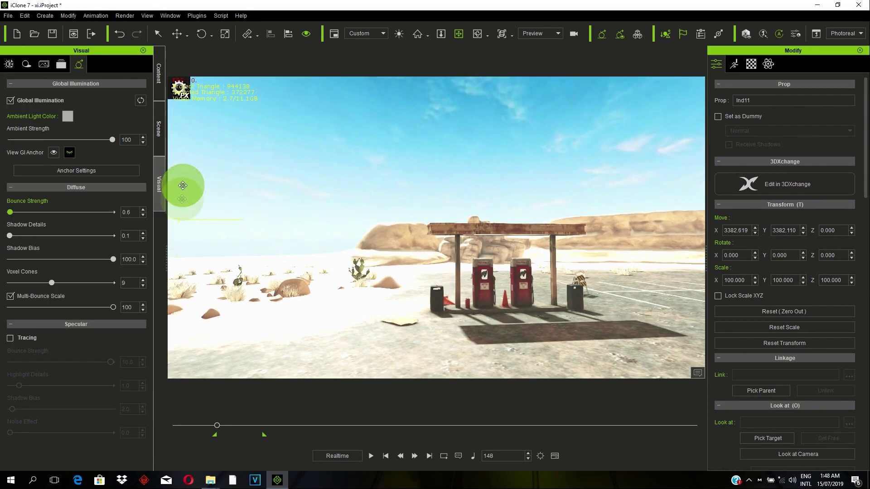
# Tick Activate IBL in the Visual settings and orbit over the parking lot.
pyautogui.click(8, 64)
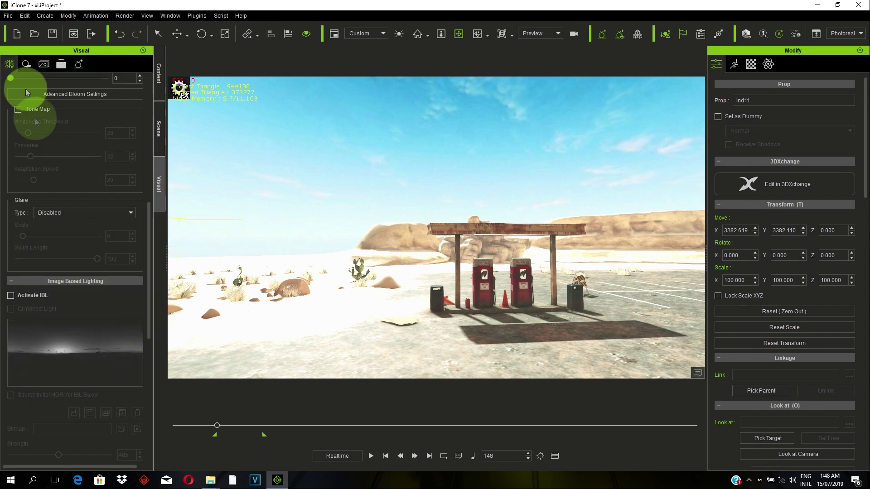
pyautogui.click(12, 293)
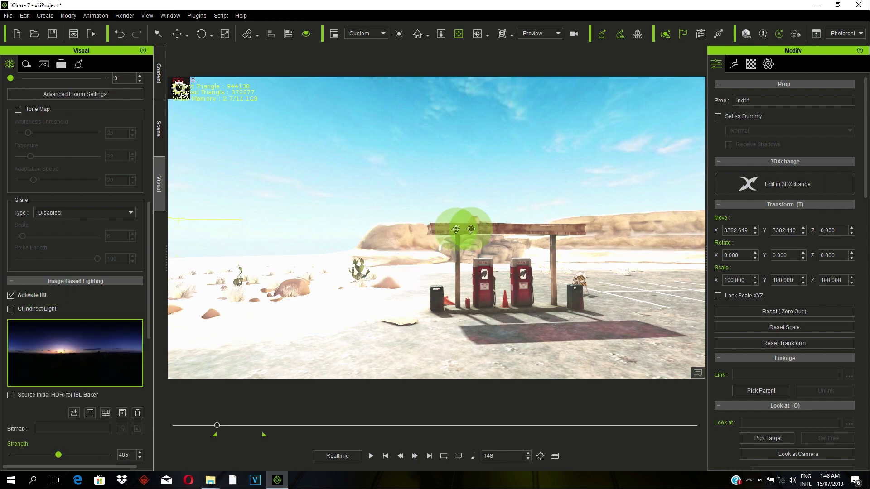
pyautogui.moveTo(456, 229); pyautogui.dragTo(209, 214, button='right')
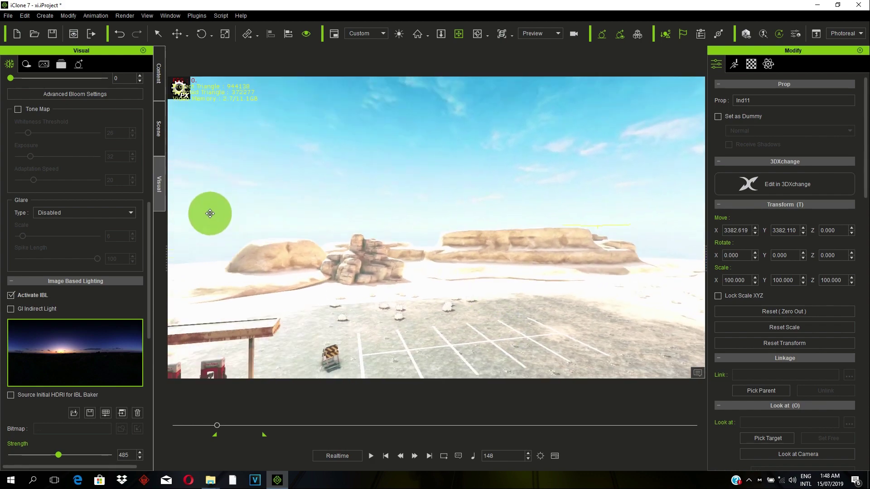
# Select the Dir. Light and set its Multiplier to 2.20.
pyautogui.click(163, 127)
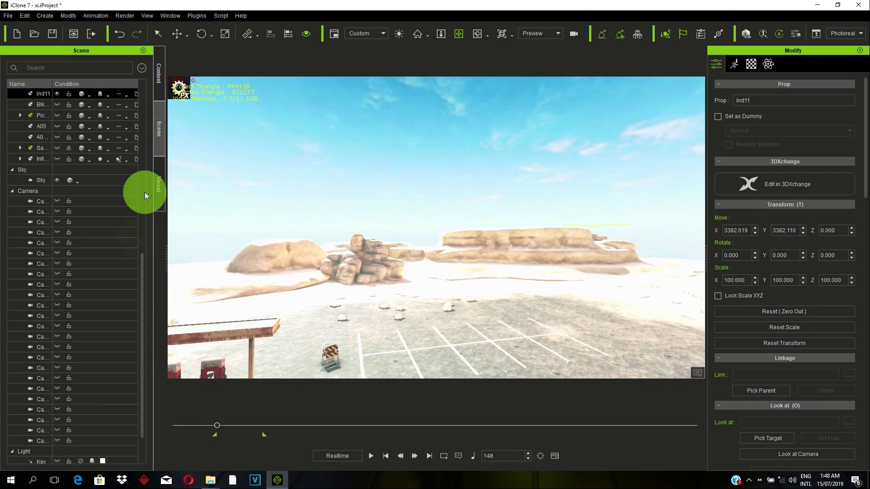
pyautogui.moveTo(143, 309); pyautogui.dragTo(135, 360)
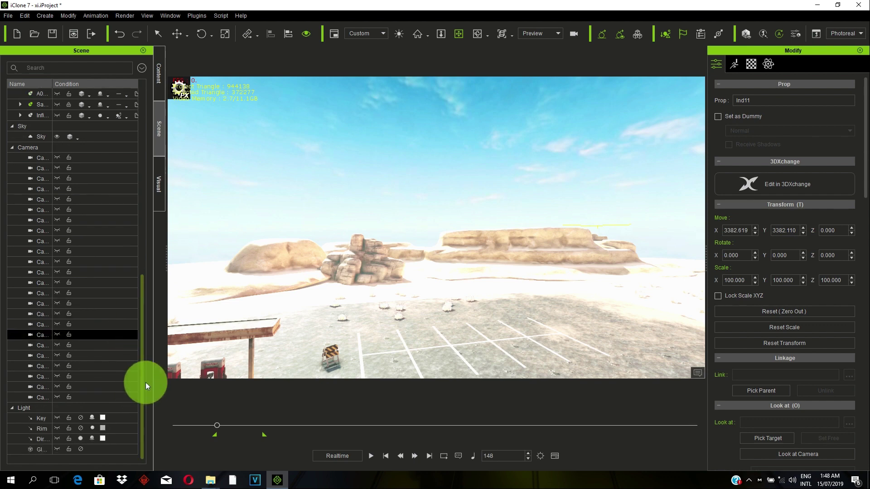
pyautogui.click(112, 439)
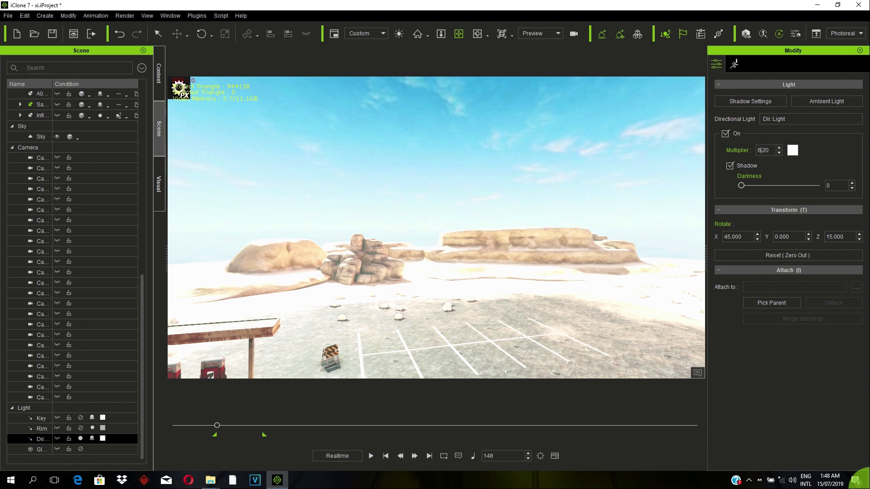
pyautogui.press('Return')
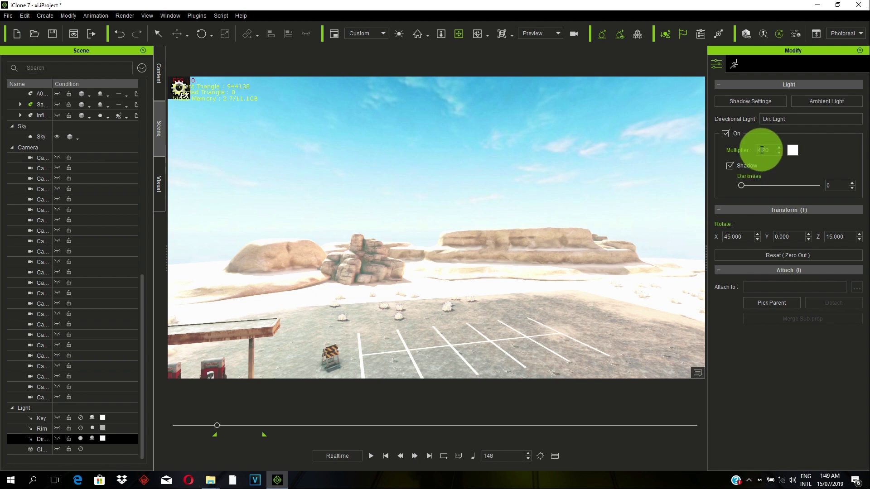
pyautogui.press('BackSpace')
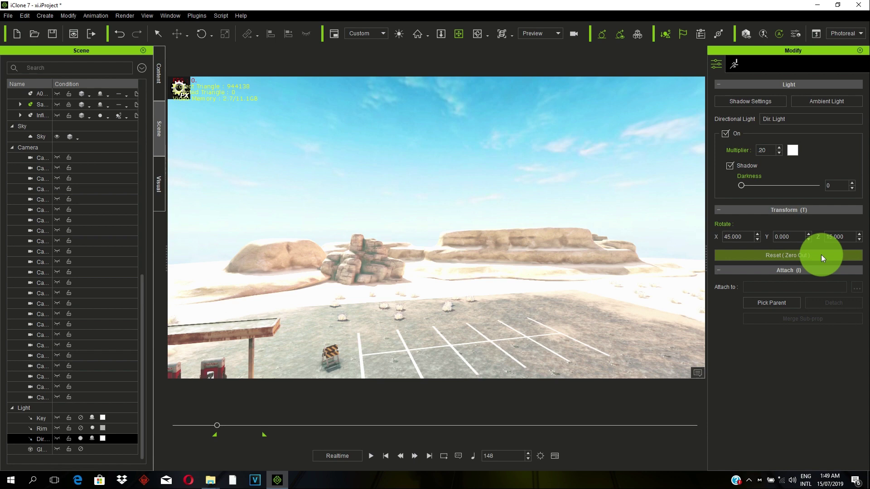
pyautogui.write('2.')
pyautogui.press('Return')
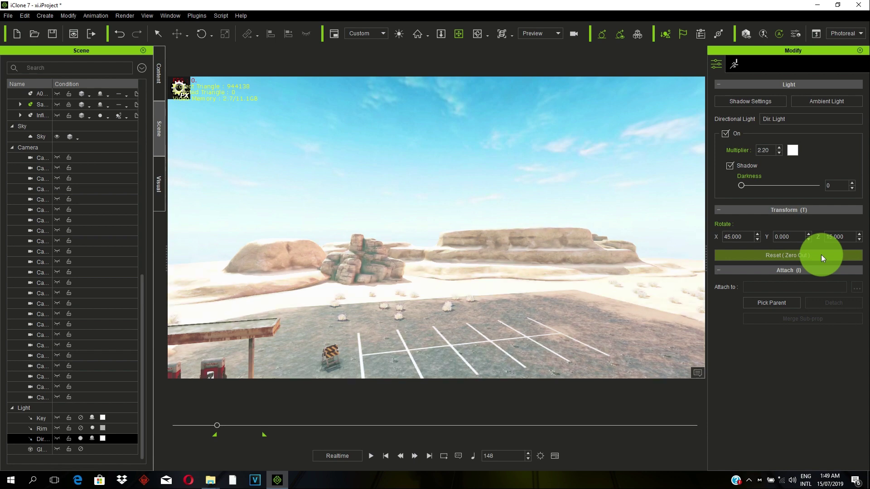
# Pan the camera across the scene to bring the gas station back into view.
pyautogui.click(453, 31)
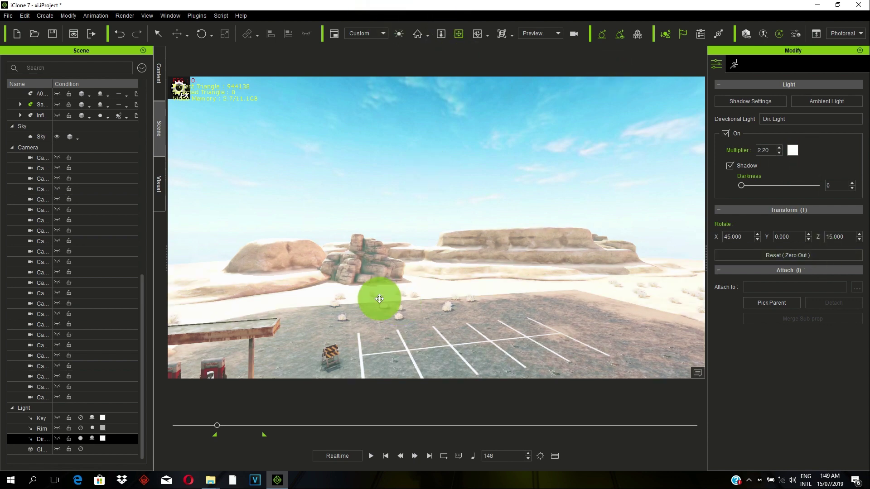
pyautogui.moveTo(369, 253); pyautogui.dragTo(524, 262)
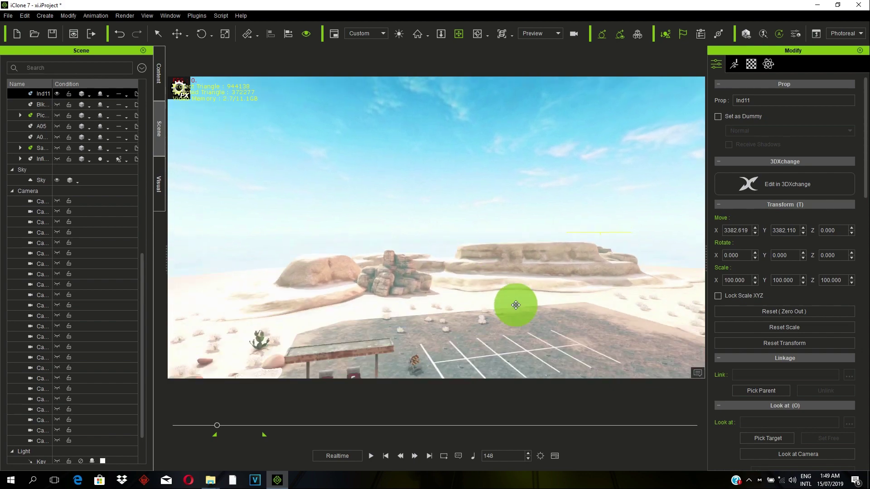
pyautogui.moveTo(533, 307); pyautogui.dragTo(563, 331)
pyautogui.click(144, 272)
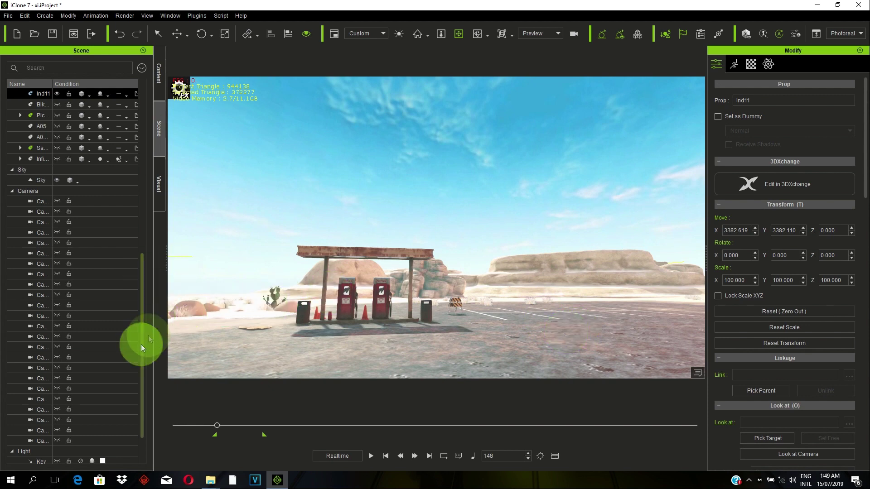
# Set the HDR Brightness Threshold to 34 in the Visual settings.
pyautogui.moveTo(141, 347); pyautogui.dragTo(134, 195)
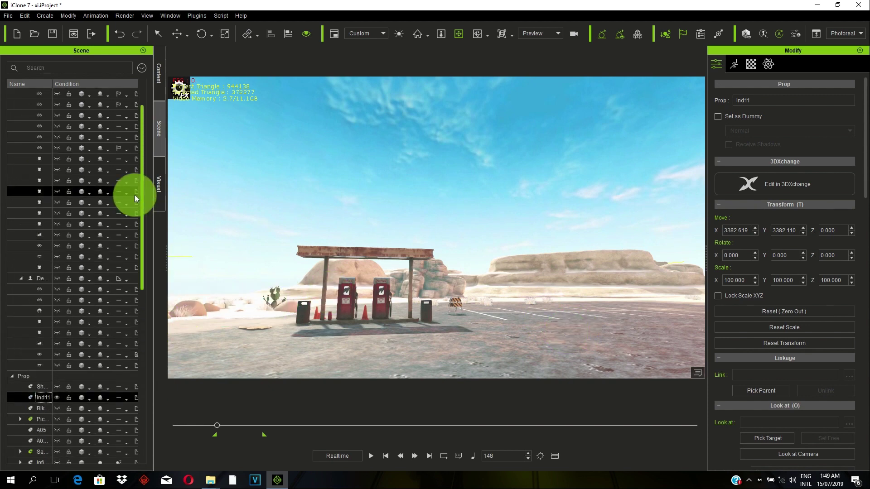
pyautogui.click(157, 182)
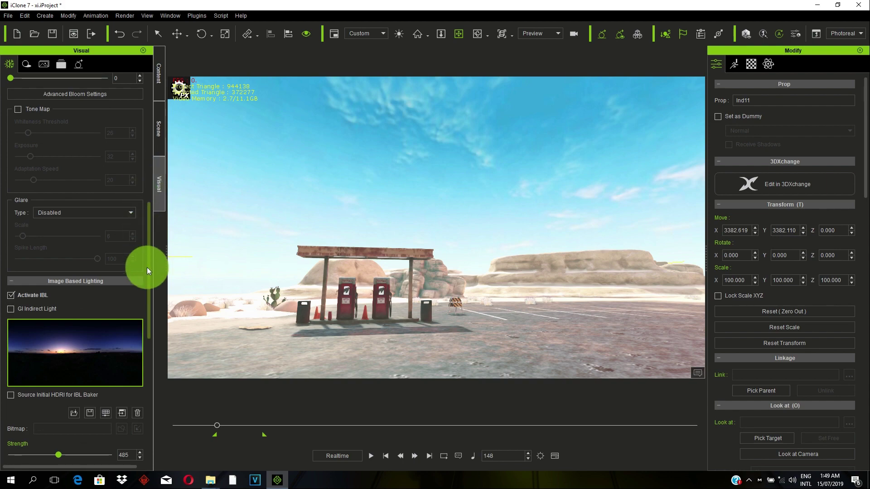
pyautogui.moveTo(147, 267); pyautogui.dragTo(137, 197)
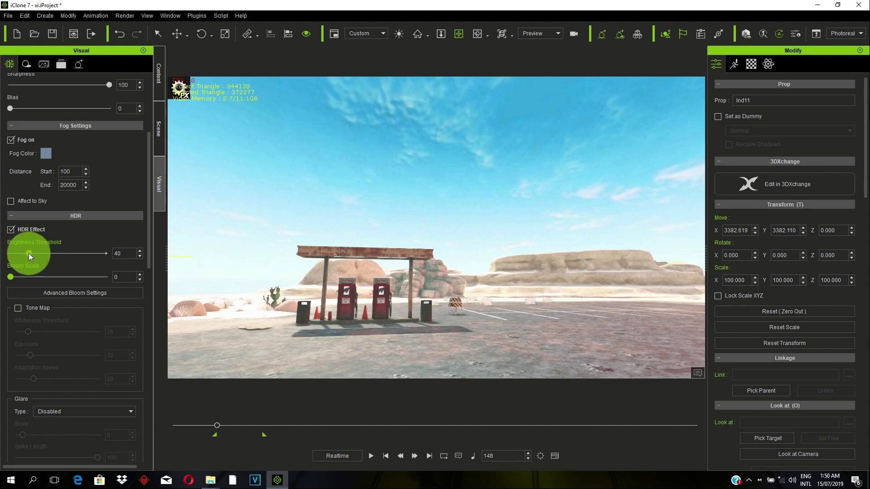
pyautogui.moveTo(29, 254); pyautogui.dragTo(15, 259)
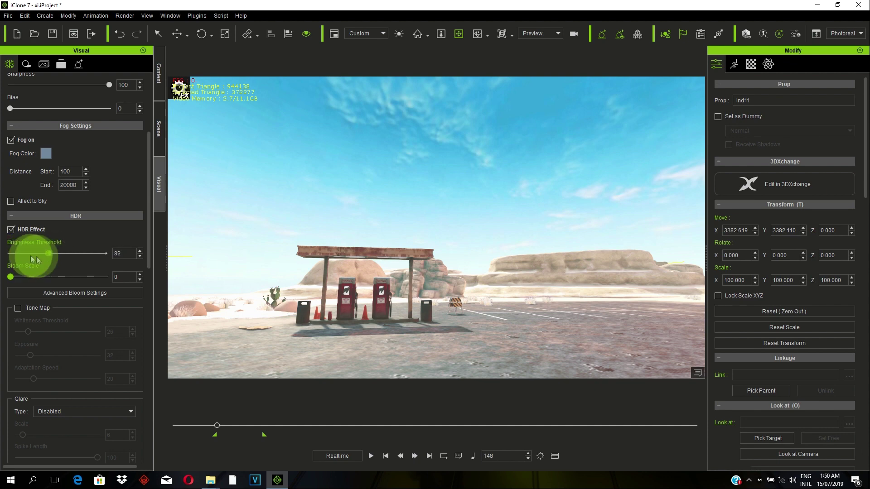
pyautogui.moveTo(27, 253); pyautogui.dragTo(29, 253)
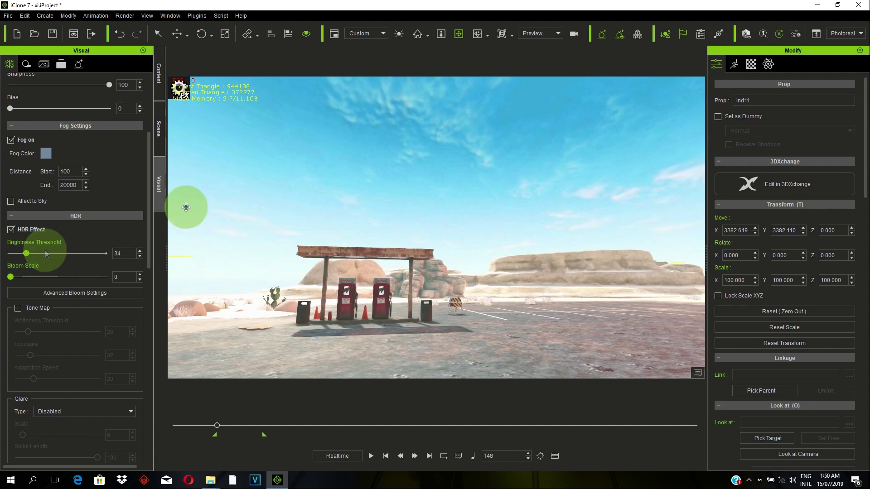
pyautogui.moveTo(357, 262); pyautogui.dragTo(173, 292, button='right')
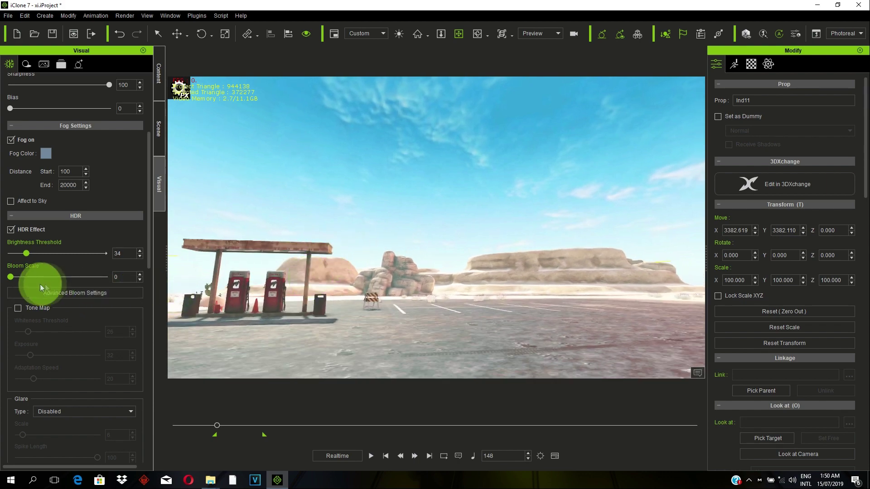
# Raise the HDR Bloom Scale to 2 and orbit closer to the gas station.
pyautogui.moveTo(10, 275); pyautogui.dragTo(15, 277)
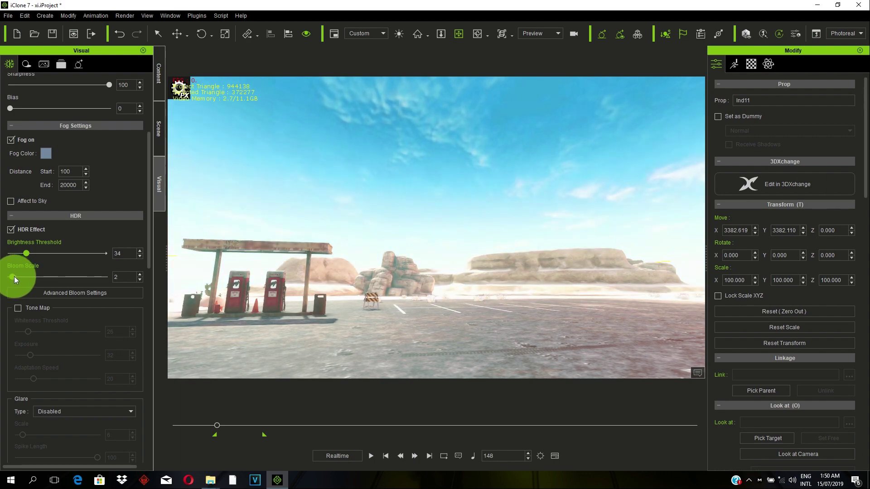
pyautogui.moveTo(263, 246); pyautogui.dragTo(478, 249, button='right')
pyautogui.moveTo(457, 258); pyautogui.dragTo(537, 284, button='middle')
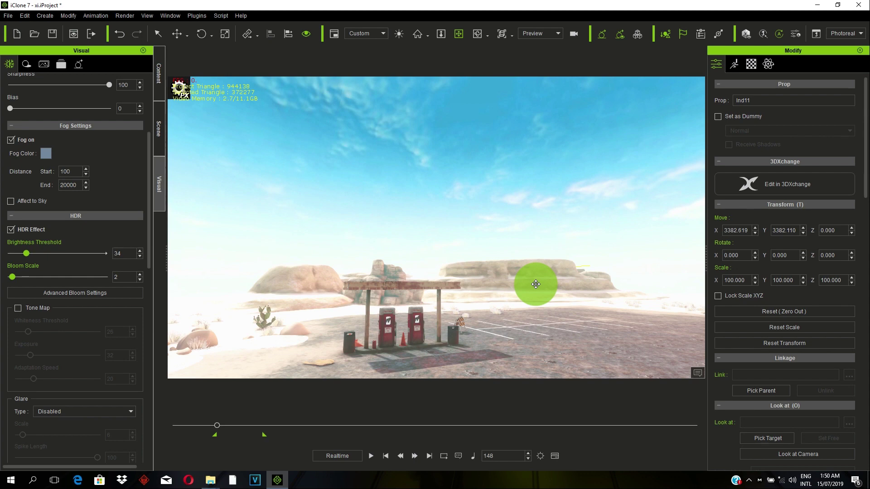